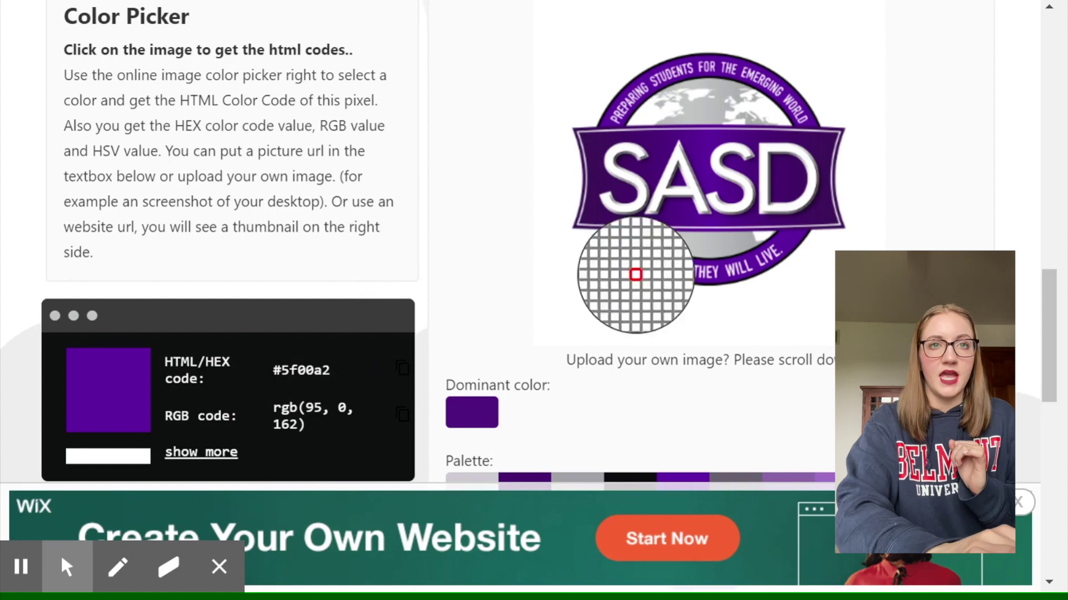
- Copy the HTML/HEX code #5f00a2 of the purple picked from the SASD logo
{"action": "left_click", "coordinate": [402, 369]}
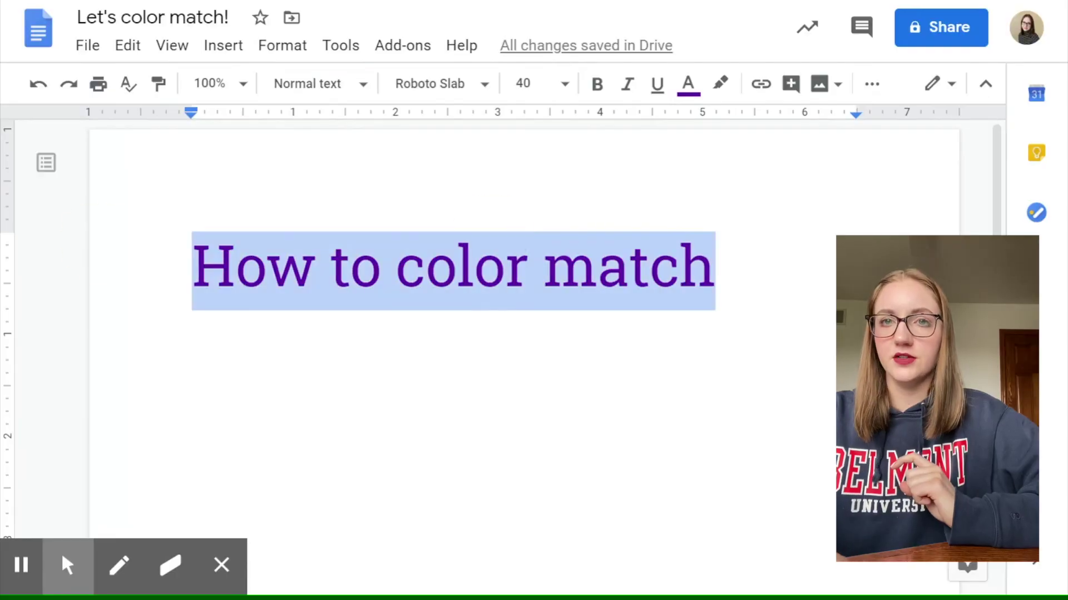
- In the Google Docs document, delete the old heading, clear the formatting and write "How to color match" in plain text
{"action": "key", "text": "BackSpace"}
{"action": "left_click", "coordinate": [283, 46]}
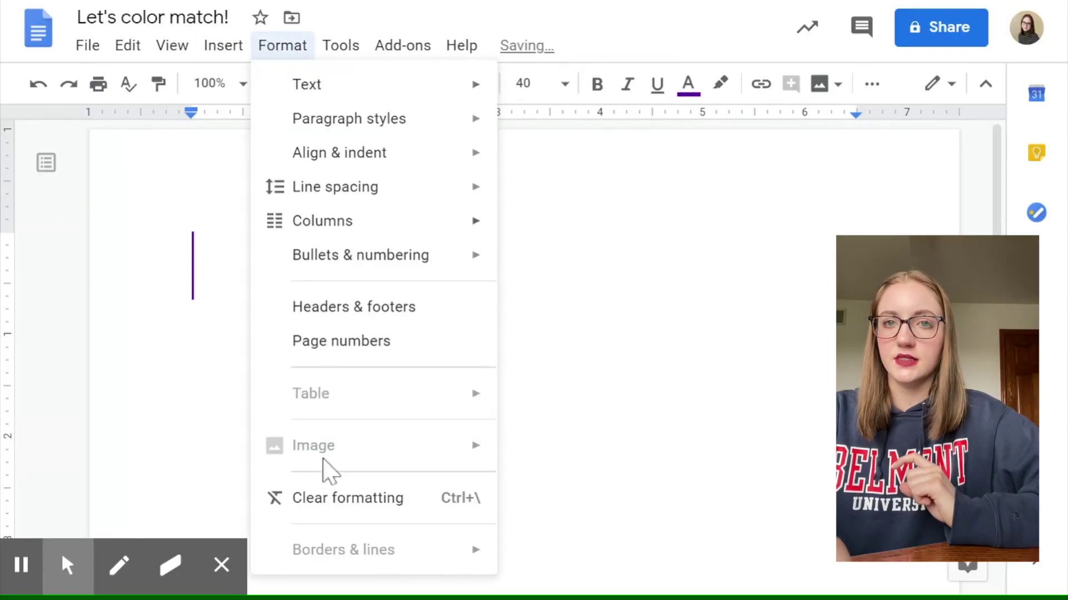
{"action": "left_click", "coordinate": [333, 500]}
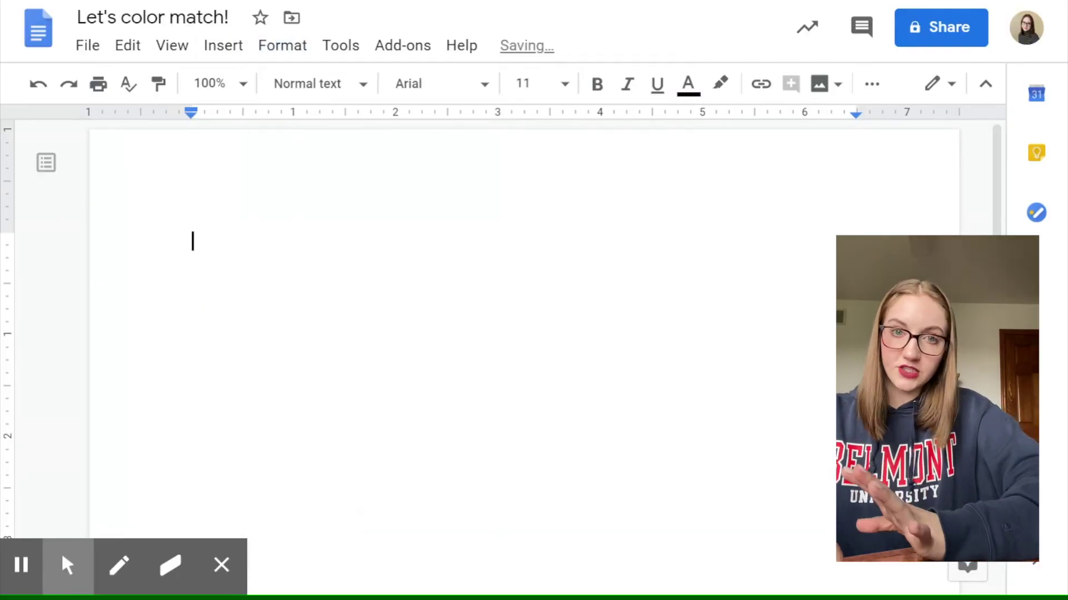
{"action": "type", "text": "How to color match"}
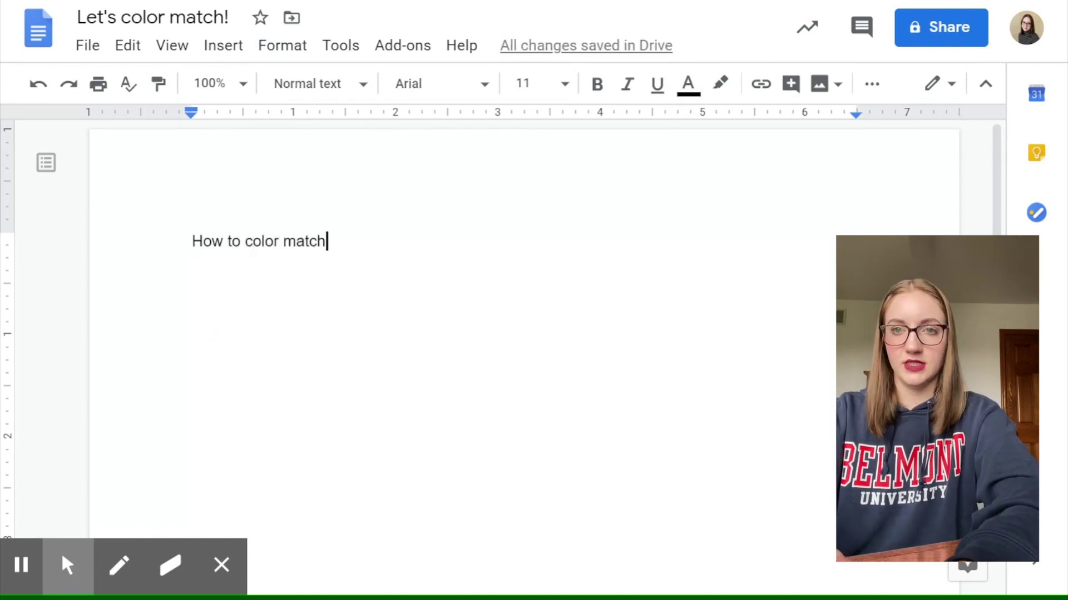
- Enlarge the heading "How to color match", trying font size 25 and settling on 50
{"action": "left_click_drag", "start_coordinate": [345, 235], "coordinate": [125, 232]}
{"action": "left_click", "coordinate": [522, 83]}
{"action": "type", "text": "25\\"}
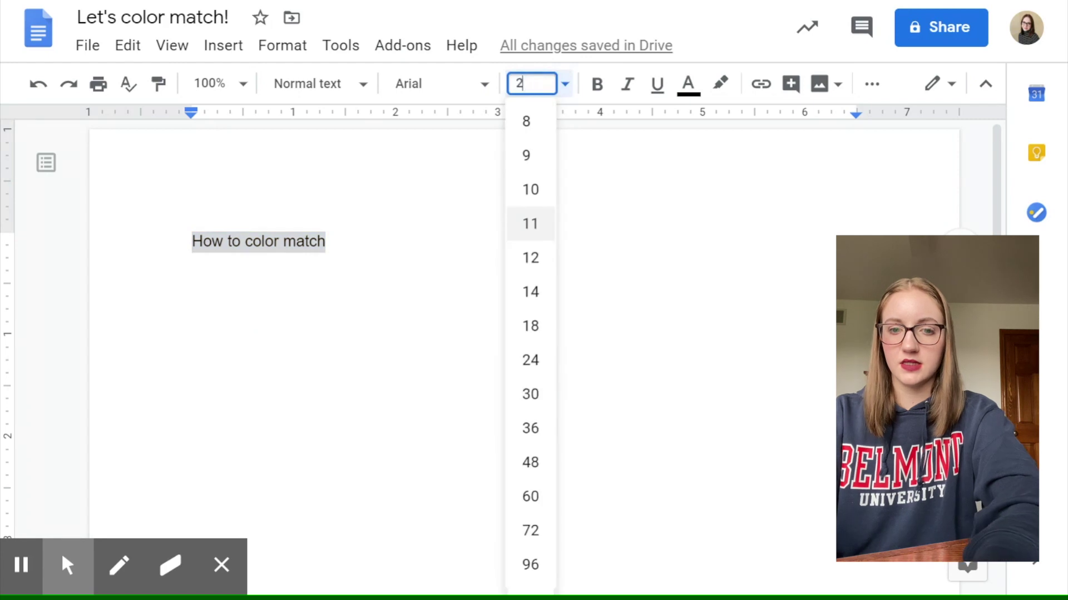
{"action": "key", "text": "Return"}
{"action": "left_click", "coordinate": [537, 93]}
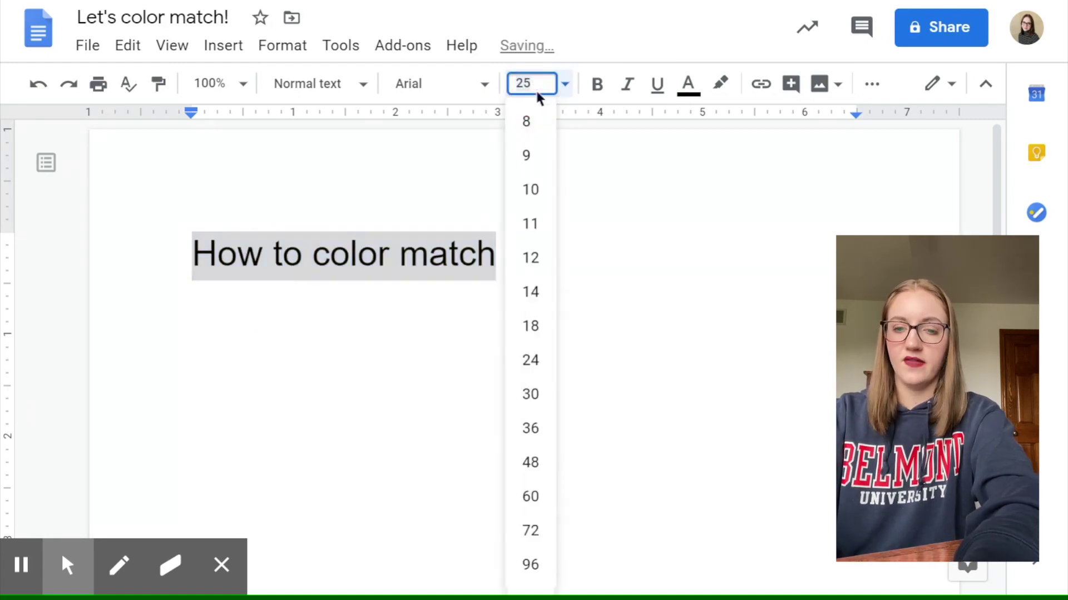
{"action": "type", "text": "50"}
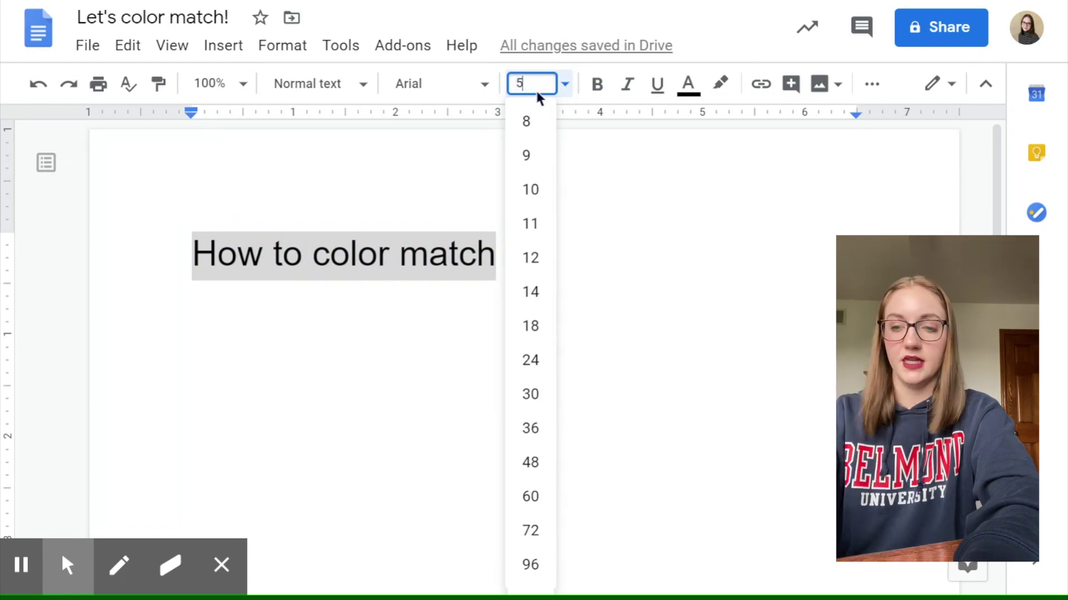
{"action": "key", "text": "Return"}
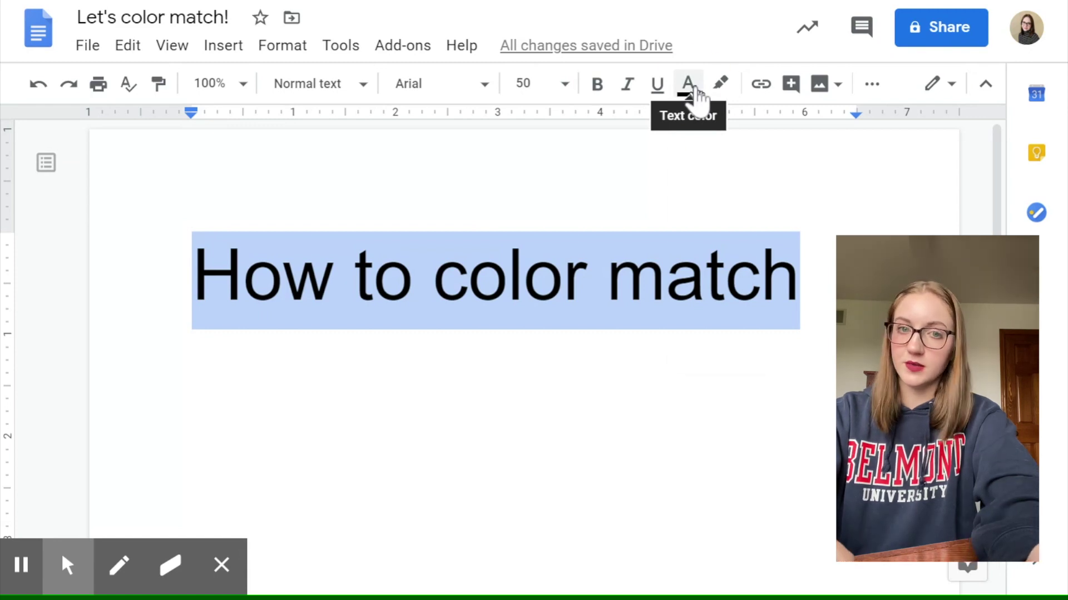
- Open the custom text color settings for the selected heading
{"action": "left_click", "coordinate": [689, 86]}
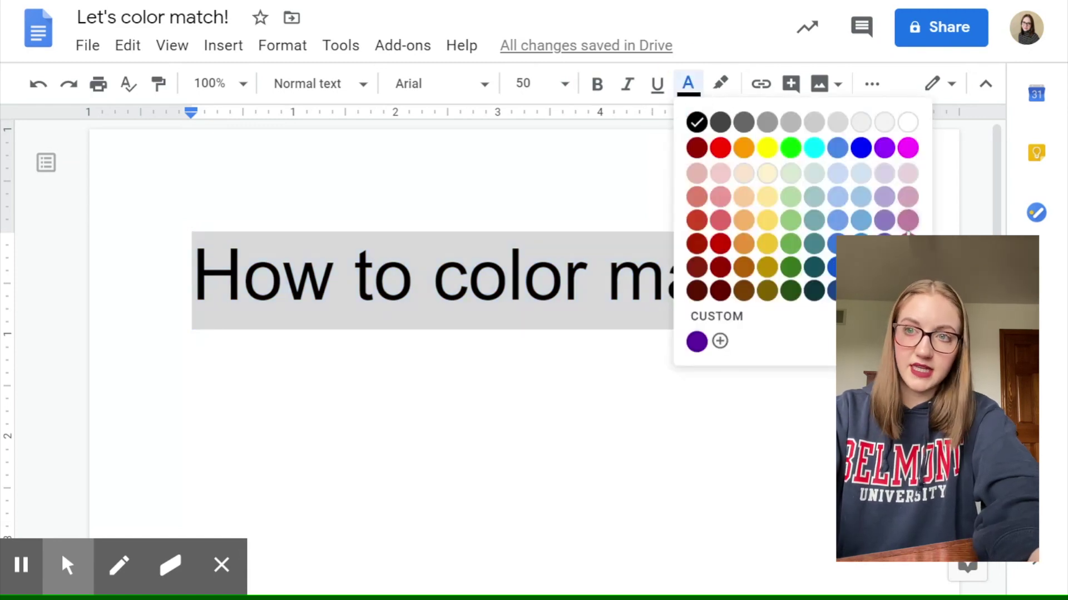
{"action": "left_click", "coordinate": [720, 343]}
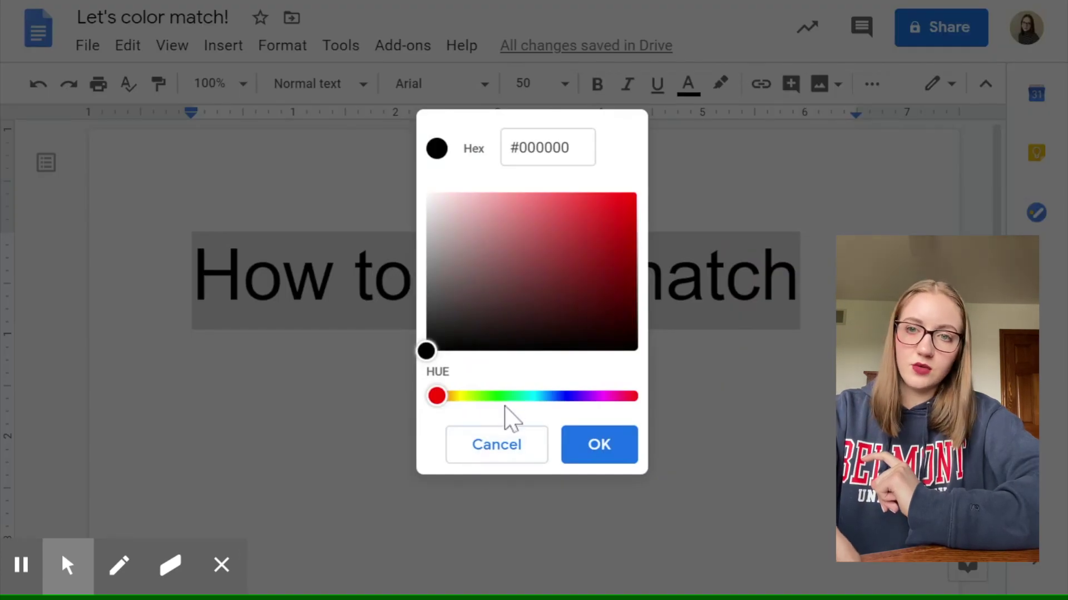
- Try out a few reddish shades as the heading's custom text color
{"action": "left_click", "coordinate": [581, 270]}
{"action": "left_click", "coordinate": [526, 246]}
{"action": "left_click_drag", "start_coordinate": [442, 396], "coordinate": [393, 393]}
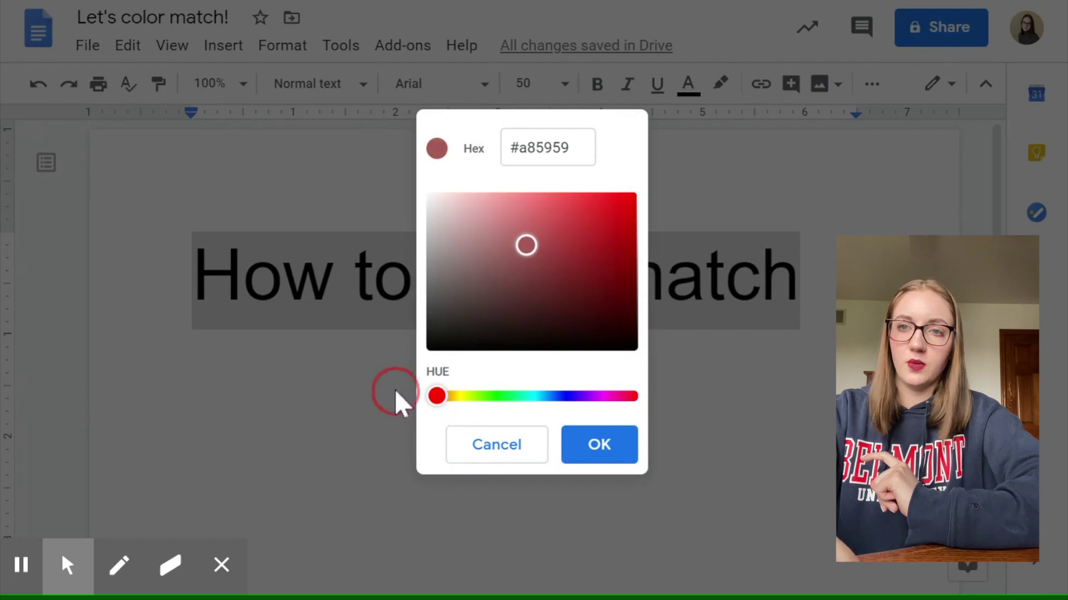
{"action": "left_click", "coordinate": [560, 283]}
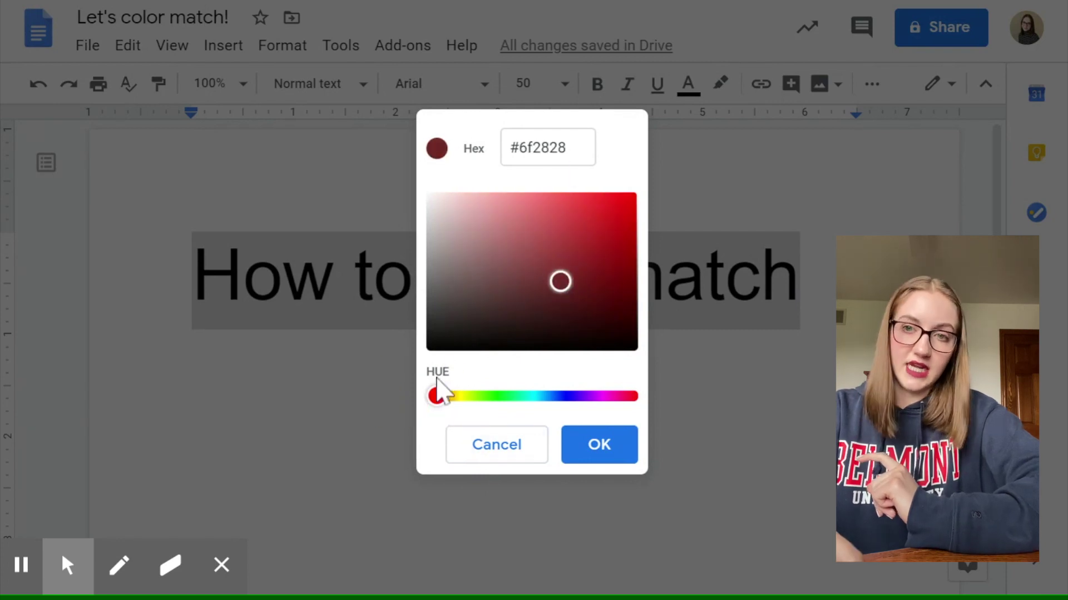
- Replace the custom color's hex value with the copied #5f00a2 and apply it to the heading
{"action": "left_click", "coordinate": [499, 145]}
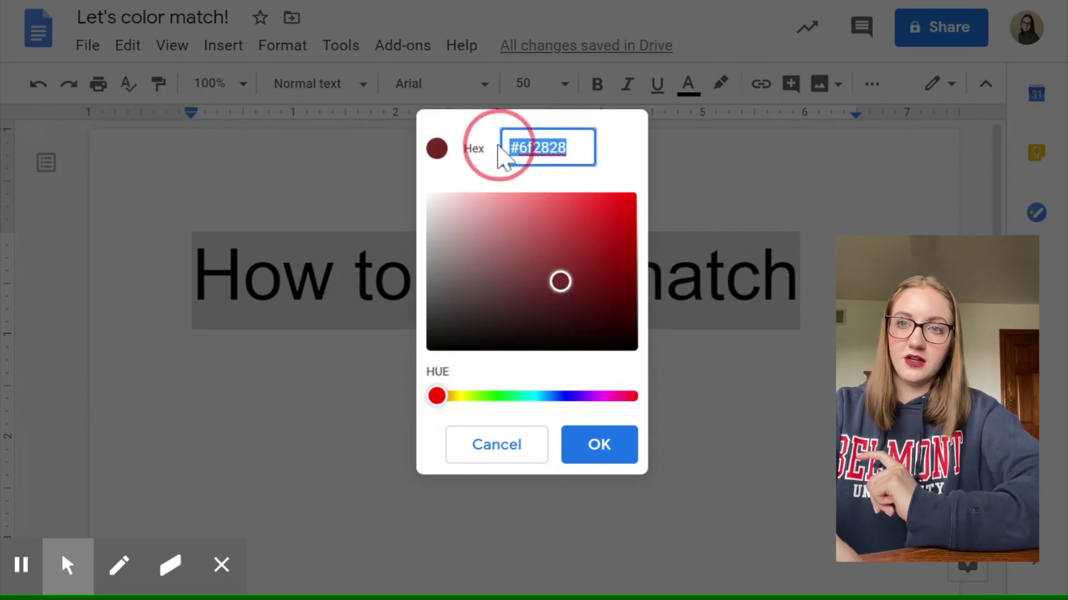
{"action": "key", "text": "BackSpace"}
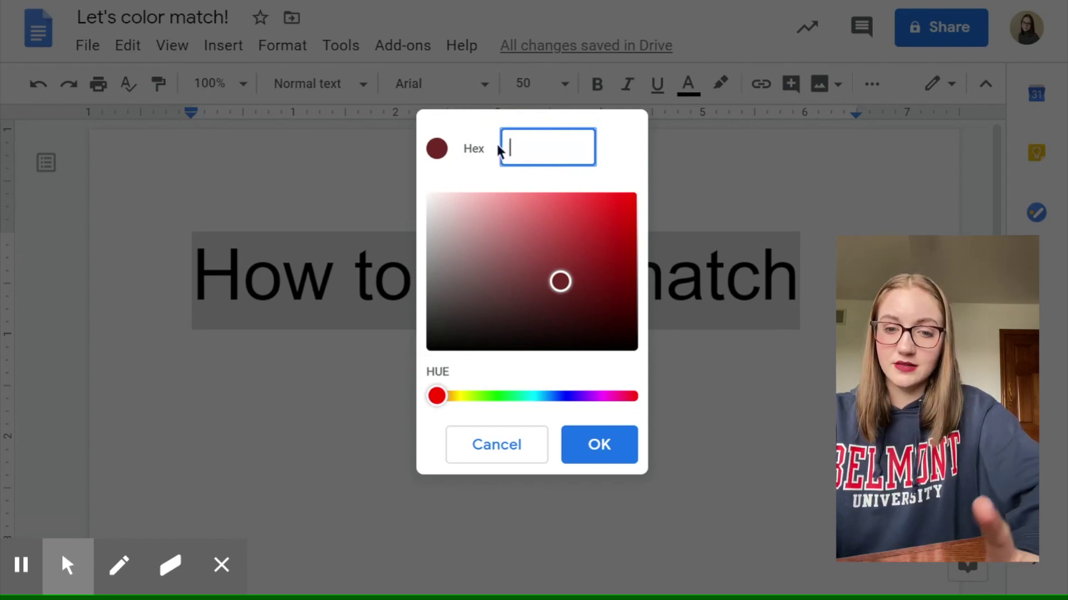
{"action": "key", "text": "ctrl+v"}
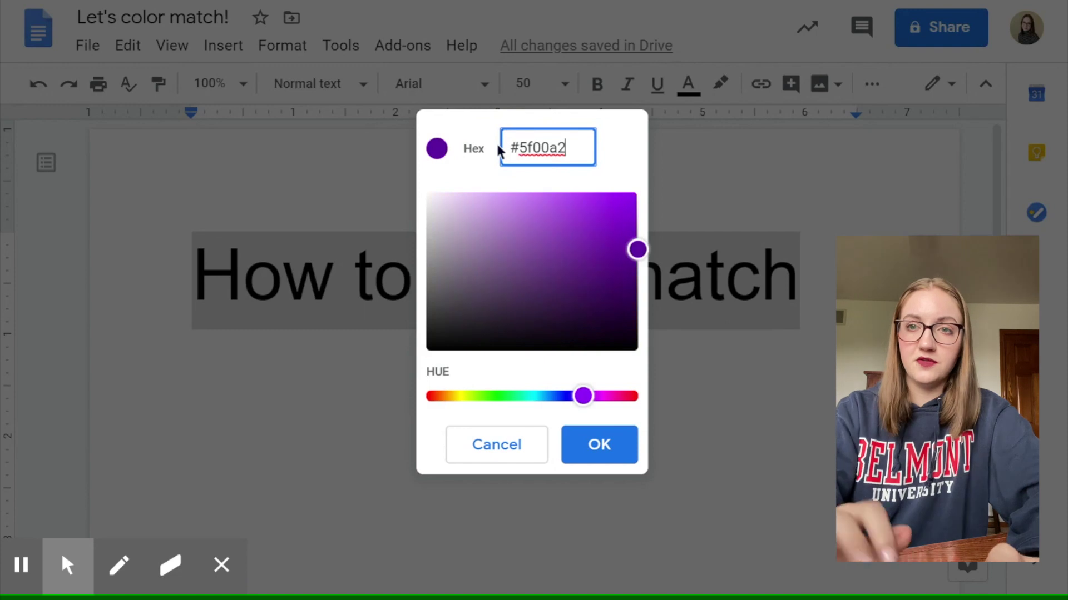
{"action": "left_click", "coordinate": [599, 470]}
{"action": "left_click", "coordinate": [193, 348]}
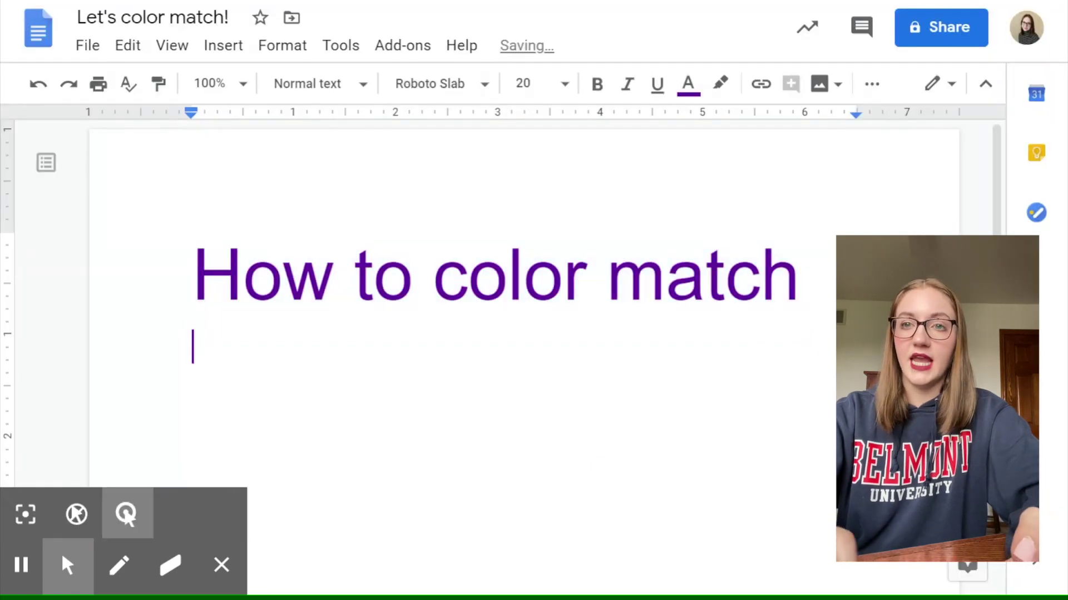
- Change the font of the heading "How to color match" to Roboto Slab
{"action": "left_click_drag", "start_coordinate": [156, 282], "coordinate": [798, 281]}
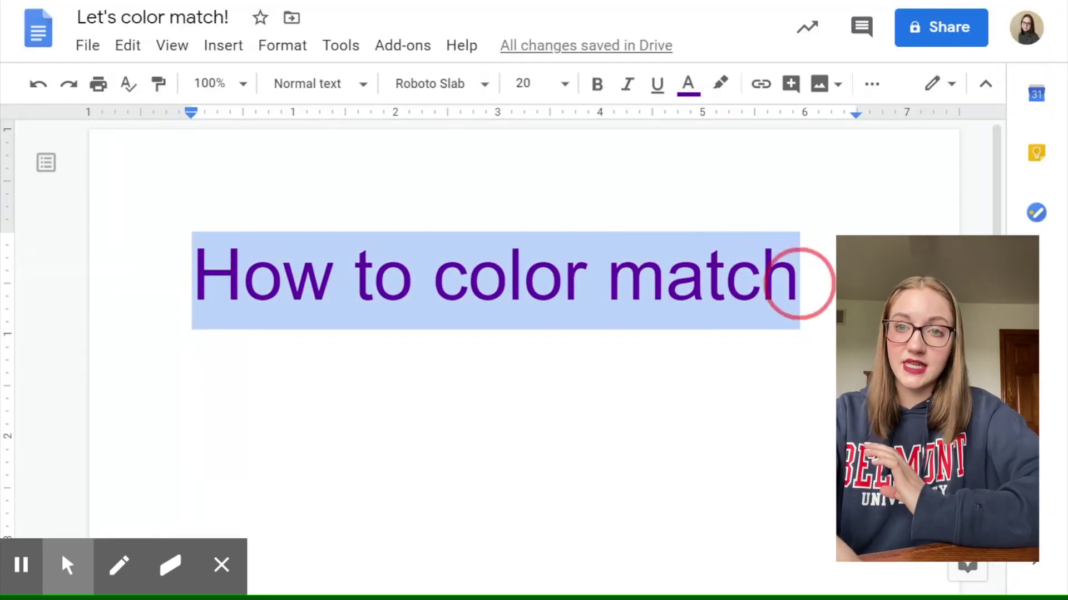
{"action": "left_click", "coordinate": [439, 85]}
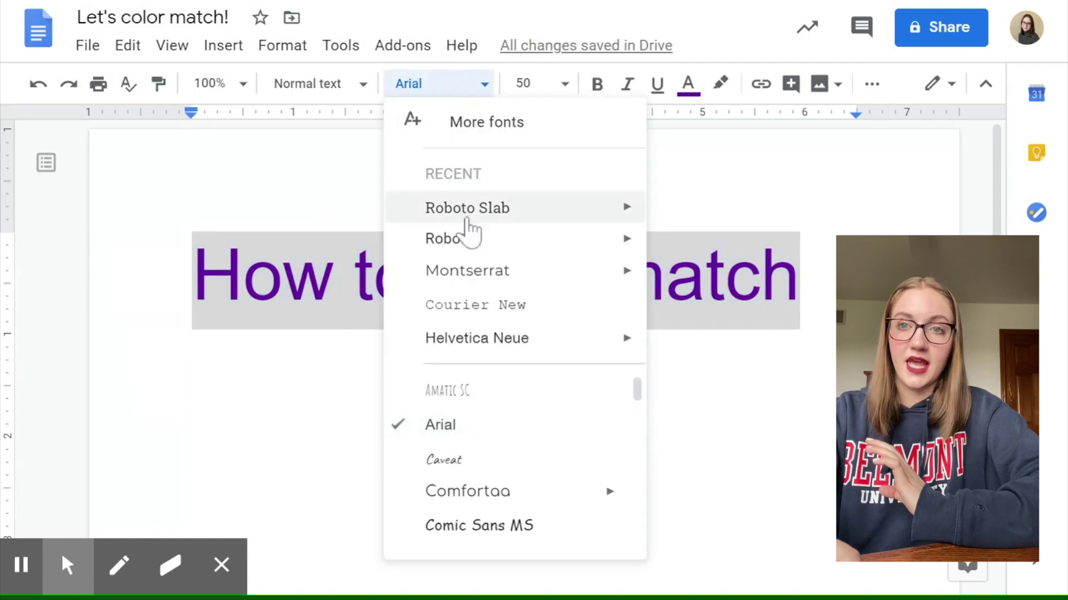
{"action": "left_click", "coordinate": [467, 208]}
{"action": "left_click", "coordinate": [193, 348]}
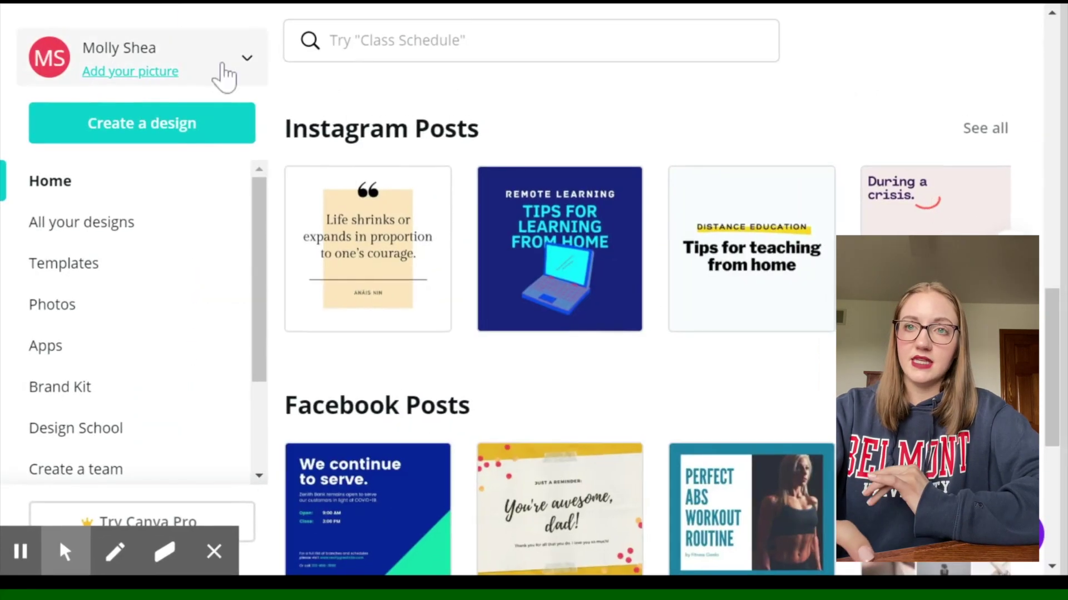
- In Canva, browse the home page templates and open the "Tips for Learning from Home" Instagram post
{"action": "scroll", "coordinate": [572, 344], "scroll_direction": "down", "scroll_amount": 10}
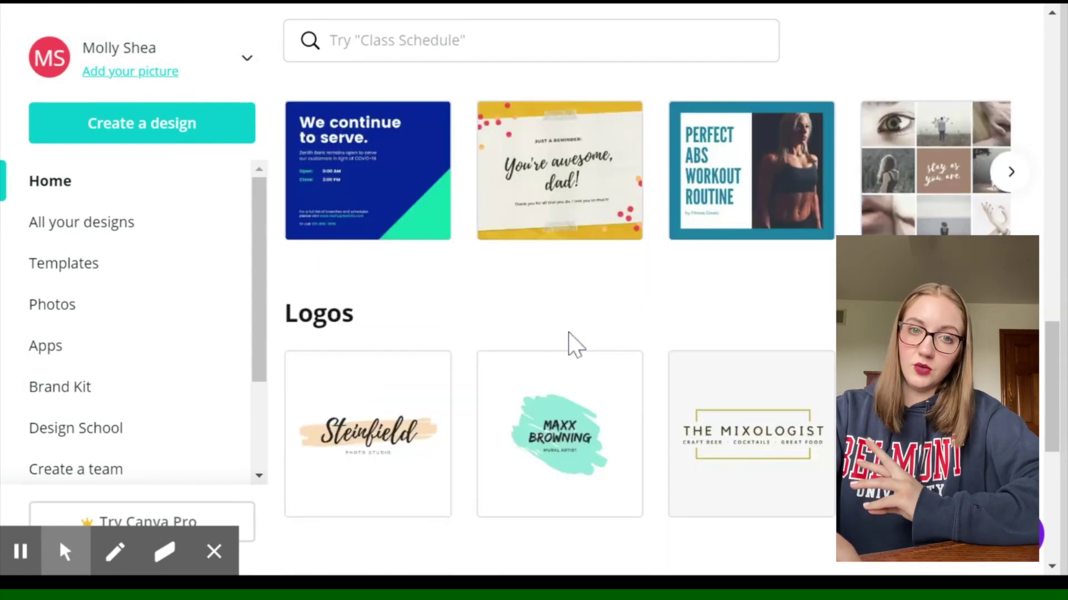
{"action": "scroll", "coordinate": [575, 344], "scroll_direction": "down", "scroll_amount": 15}
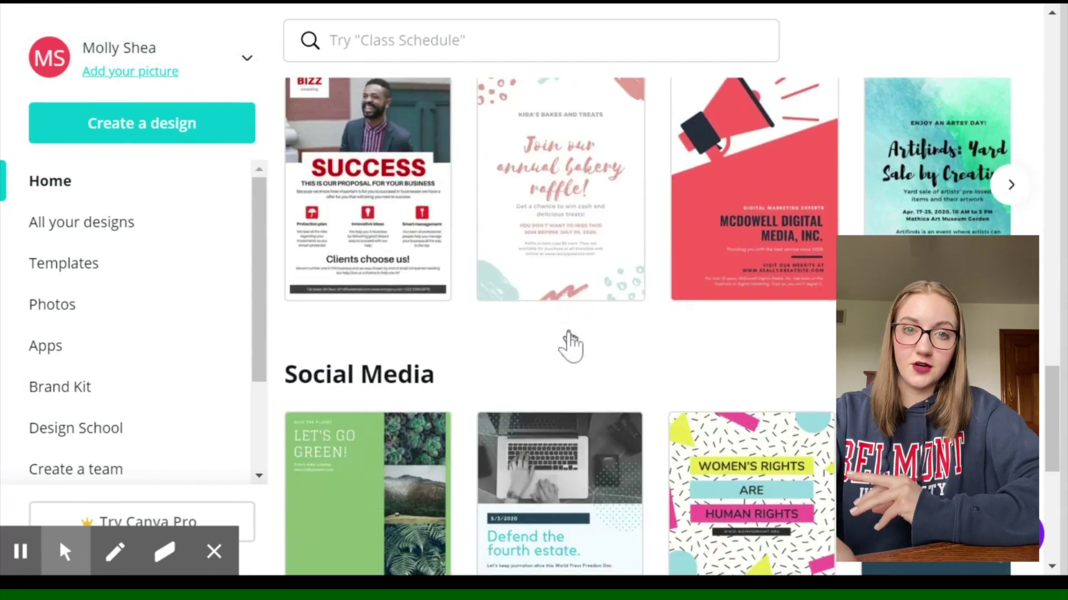
{"action": "scroll", "coordinate": [570, 345], "scroll_direction": "up", "scroll_amount": 20}
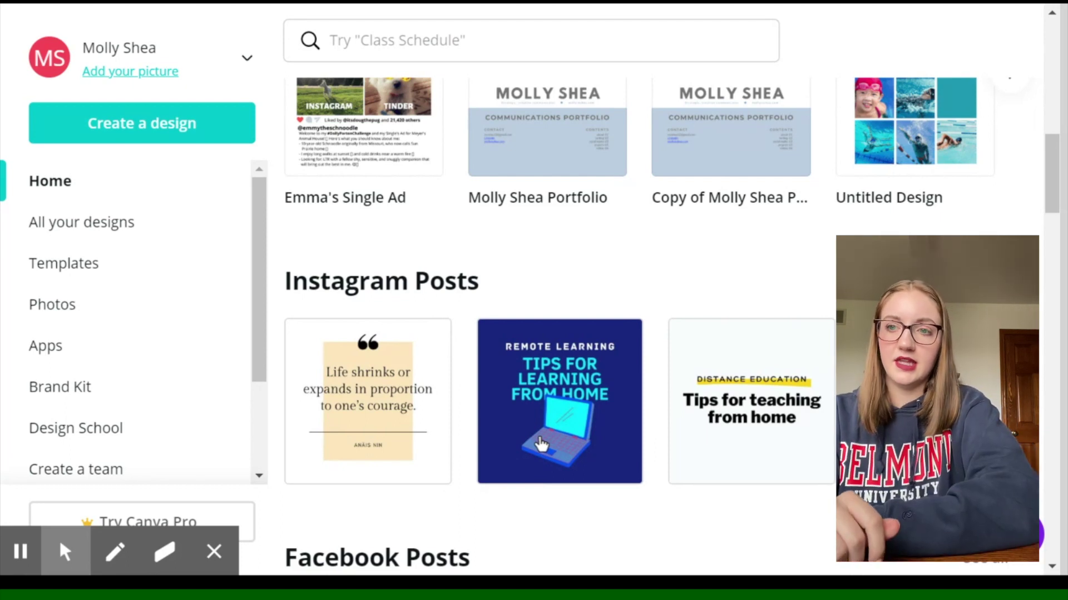
{"action": "left_click", "coordinate": [541, 443]}
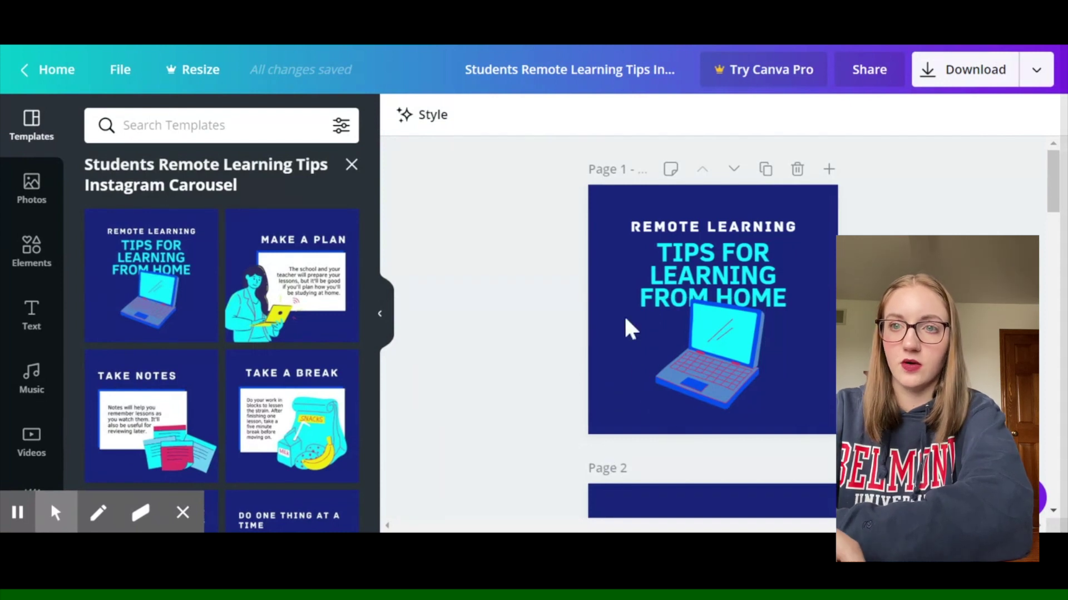
- Set the background color of page 1 to the custom hex value #5f00a2
{"action": "left_click", "coordinate": [606, 216]}
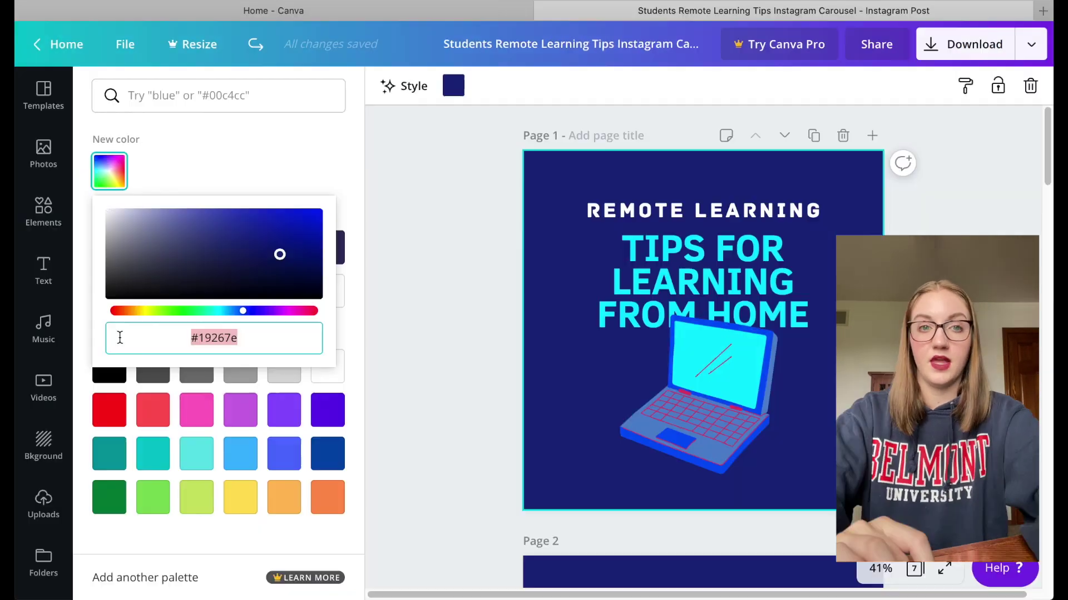
{"action": "type", "text": "#"}
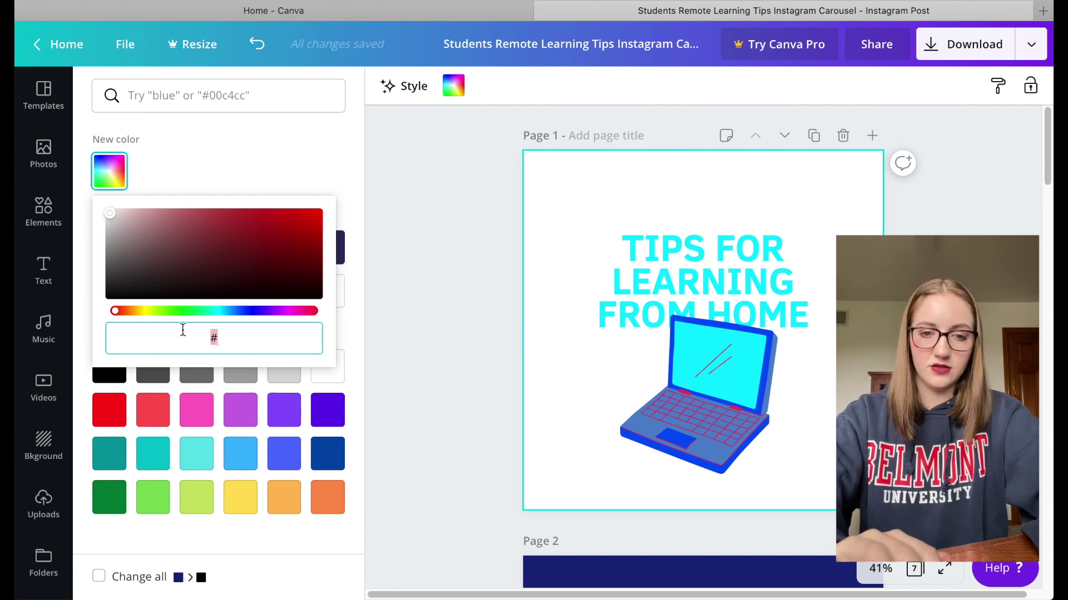
{"action": "type", "text": "5f00a2"}
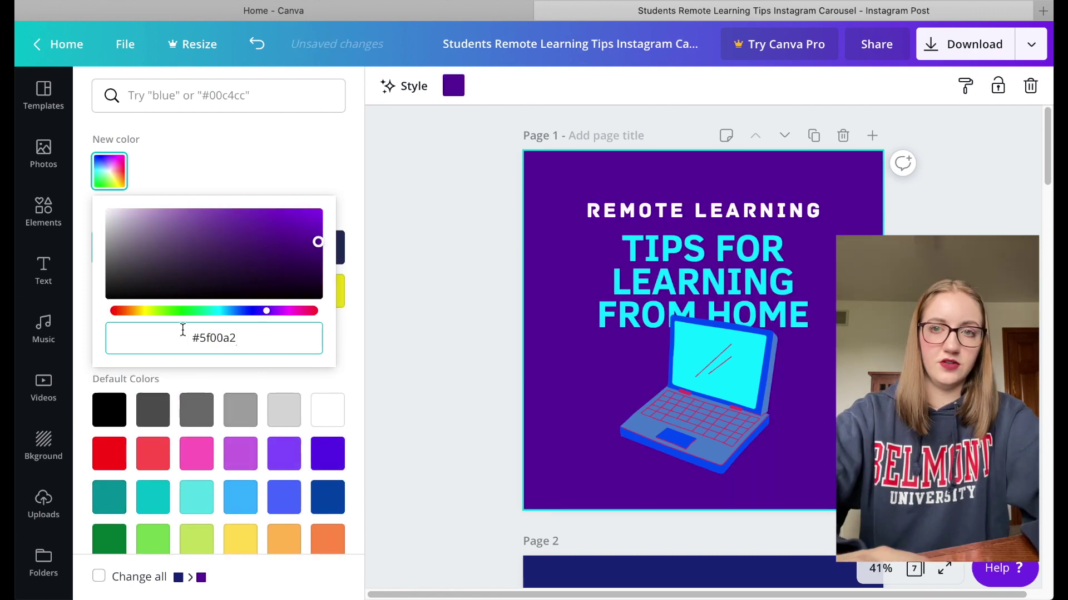
{"action": "left_click", "coordinate": [397, 236]}
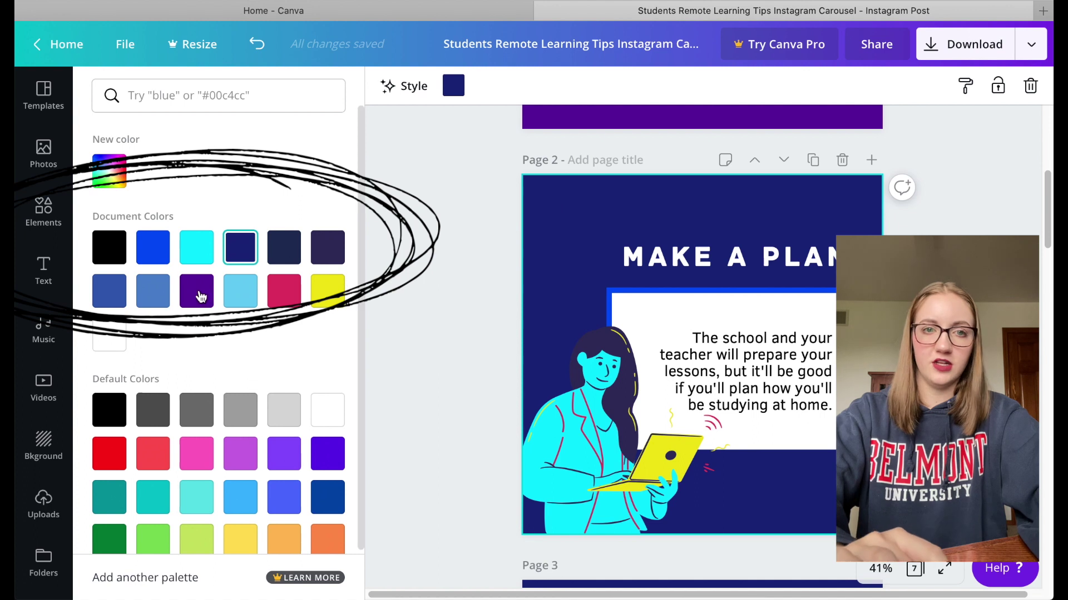
- Apply the same purple from the document colors to the backgrounds of pages 2 and 3
{"action": "left_click", "coordinate": [203, 296]}
{"action": "scroll", "coordinate": [484, 359], "scroll_direction": "down", "scroll_amount": 5}
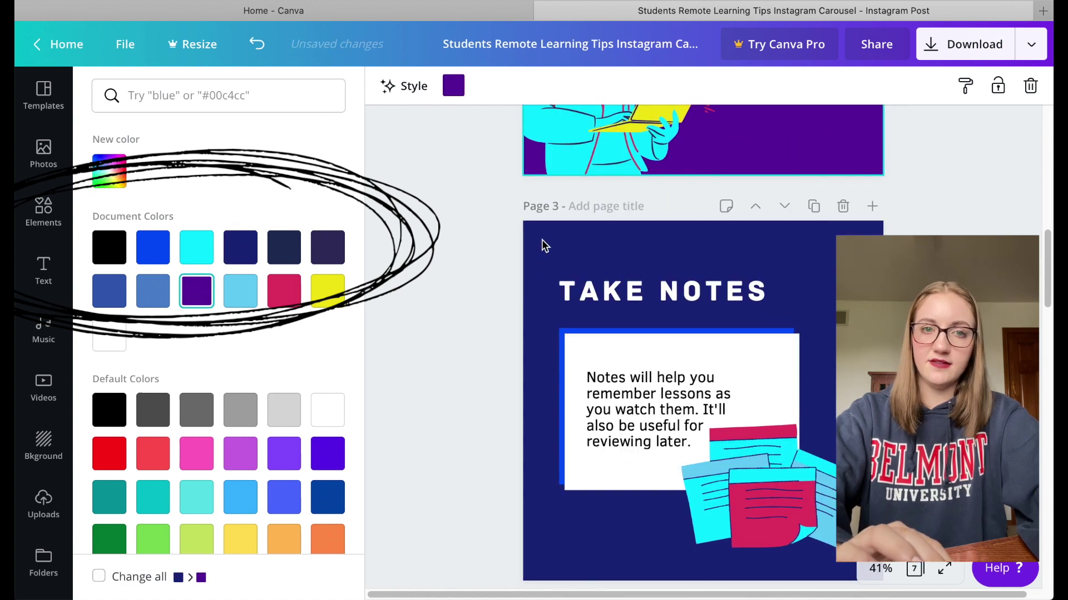
{"action": "left_click", "coordinate": [542, 239]}
{"action": "left_click", "coordinate": [199, 295]}
{"action": "scroll", "coordinate": [524, 248], "scroll_direction": "up", "scroll_amount": 5}
{"action": "scroll", "coordinate": [523, 249], "scroll_direction": "up", "scroll_amount": 5}
{"action": "left_click", "coordinate": [440, 201]}
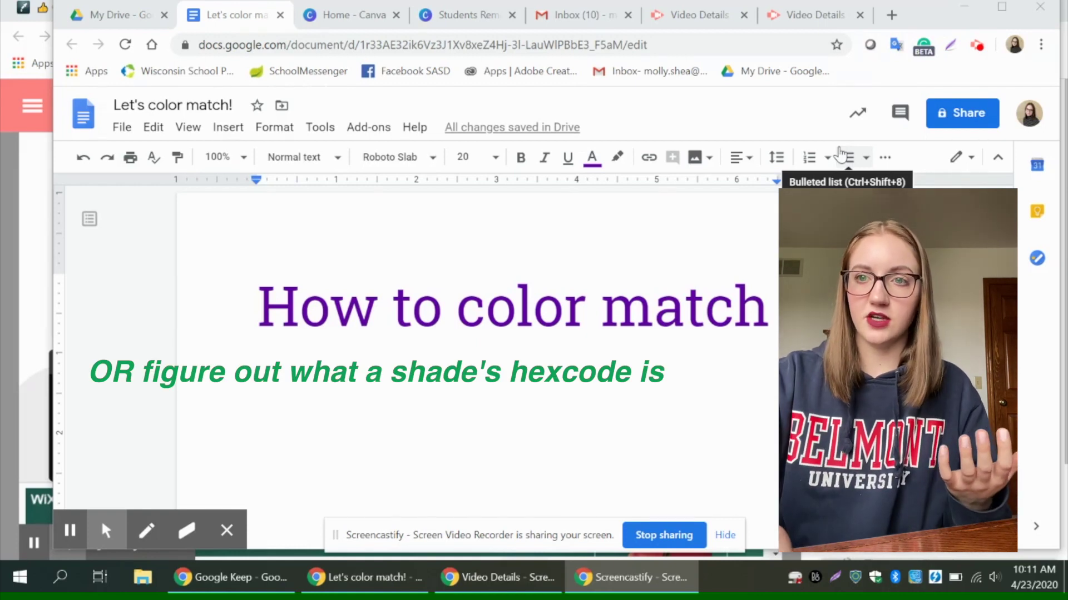
- Back in the Google Docs document, write "This yellow color" in a dark yellow text color on the line below the heading
{"action": "left_click", "coordinate": [713, 388]}
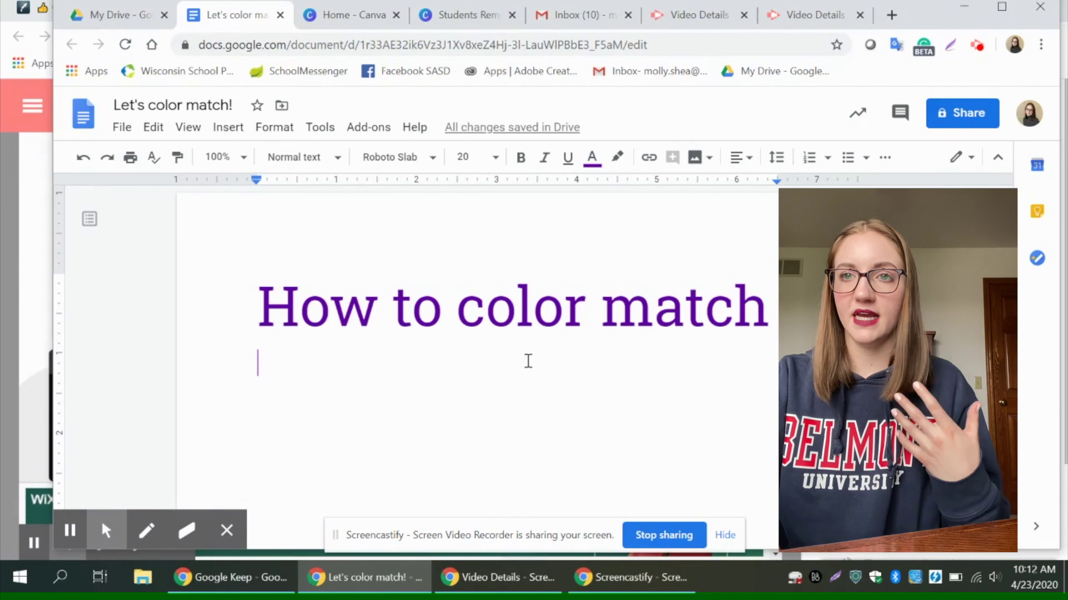
{"action": "left_click", "coordinate": [592, 158]}
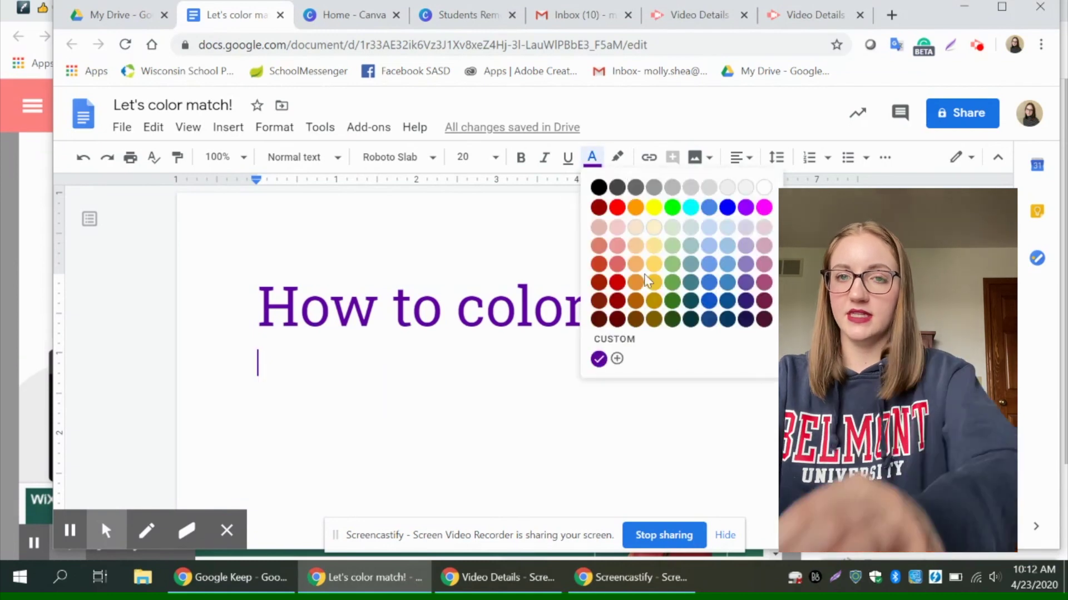
{"action": "left_click", "coordinate": [653, 283]}
{"action": "type", "text": "This yellow color"}
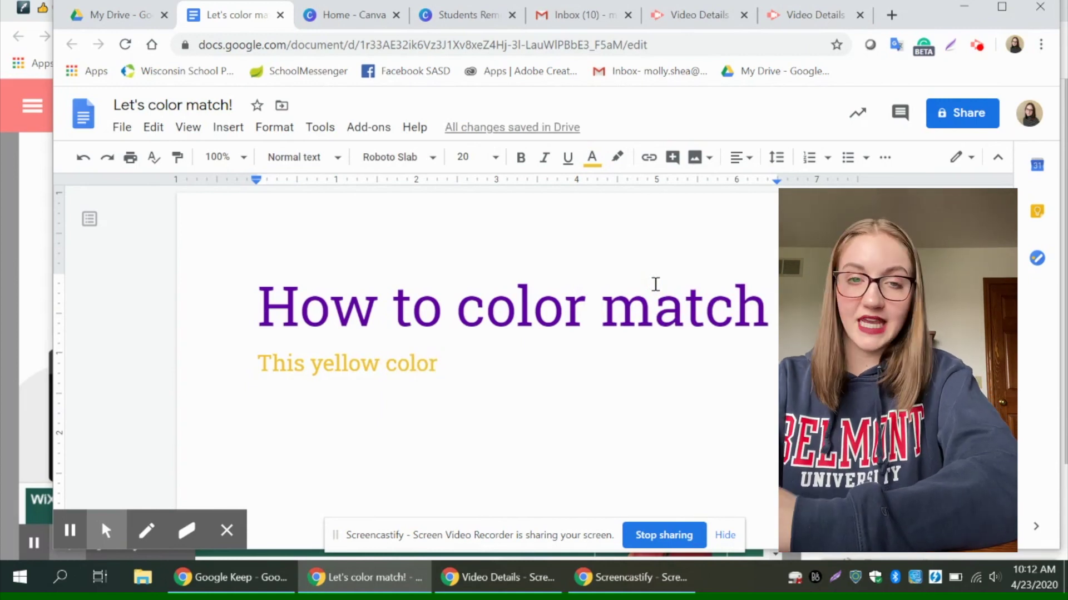
- Look up the hex code of the "This yellow color" text in the custom color settings and select it
{"action": "left_click_drag", "start_coordinate": [442, 372], "coordinate": [257, 365]}
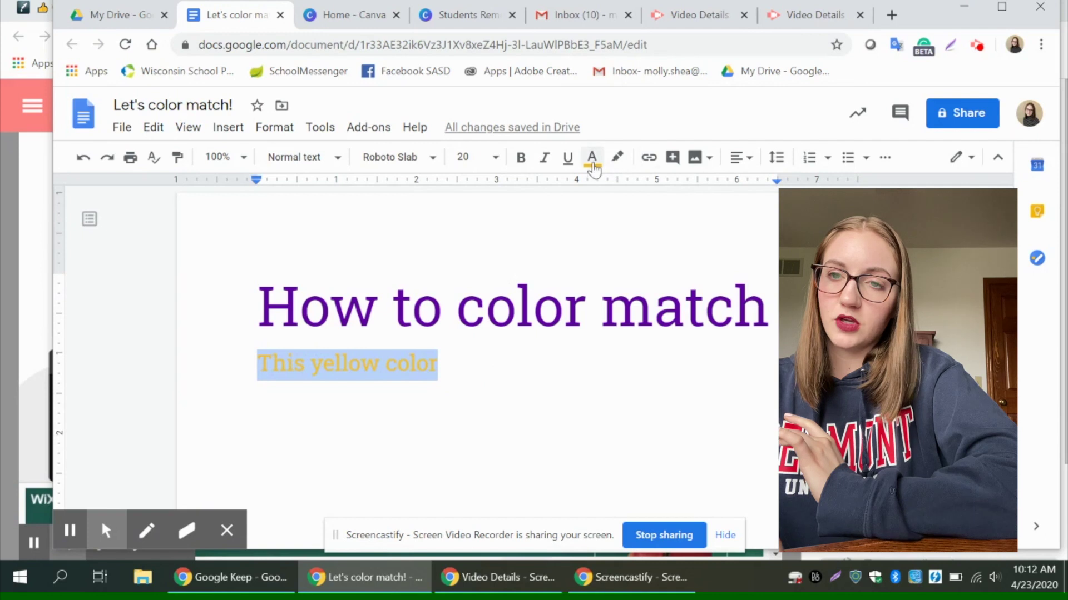
{"action": "left_click", "coordinate": [593, 161]}
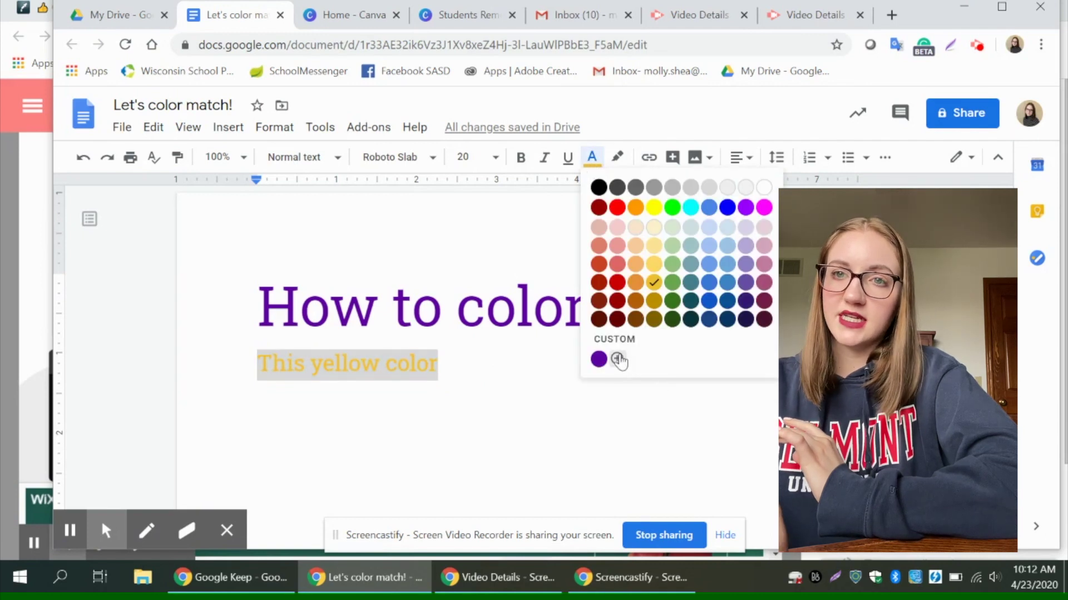
{"action": "left_click", "coordinate": [617, 358]}
{"action": "left_click_drag", "start_coordinate": [585, 203], "coordinate": [495, 190]}
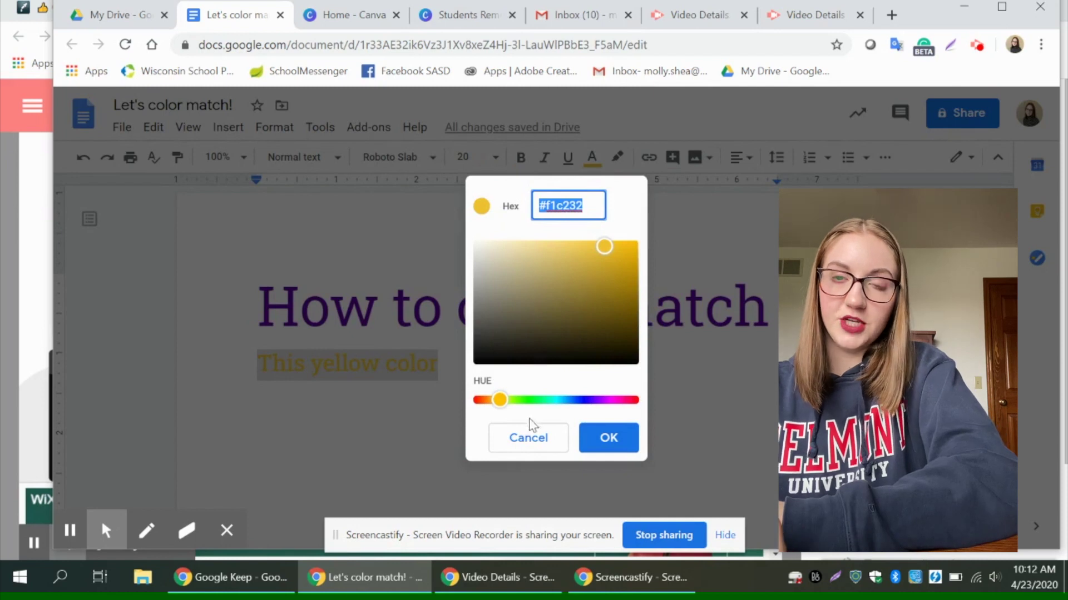
- Cancel the custom color settings, switch to the Canva design and copy the hex code of the cyan "Tips for learning from home" title
{"action": "left_click", "coordinate": [529, 434]}
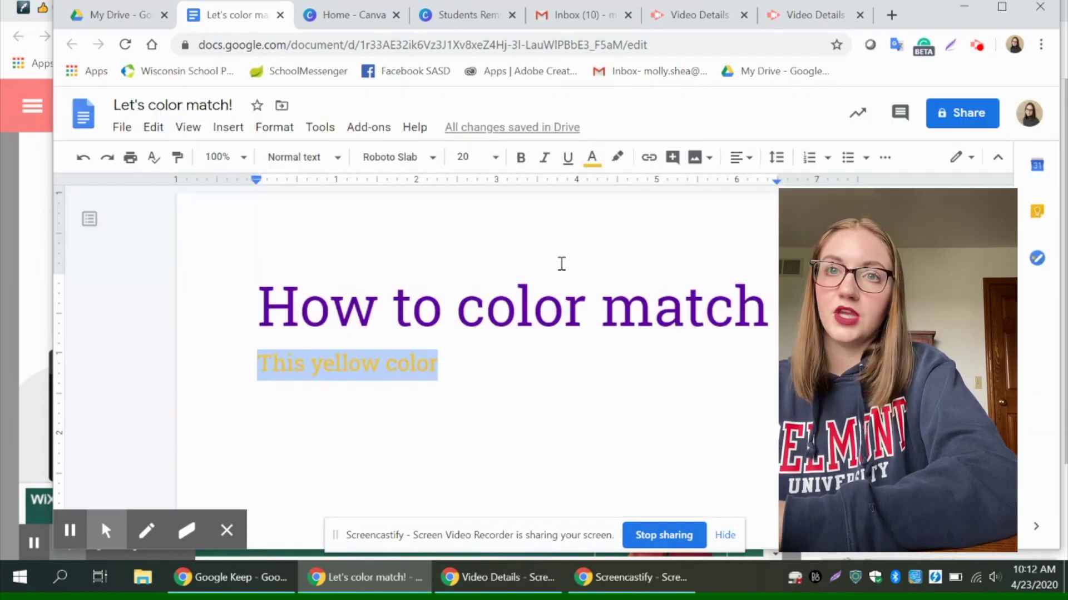
{"action": "left_click", "coordinate": [445, 20]}
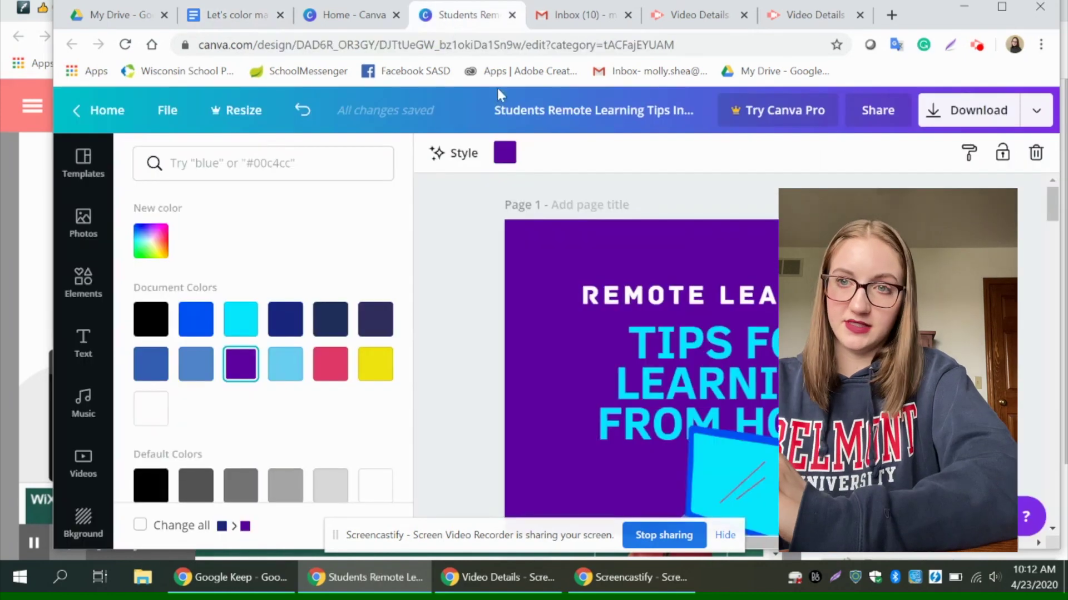
{"action": "left_click", "coordinate": [658, 372]}
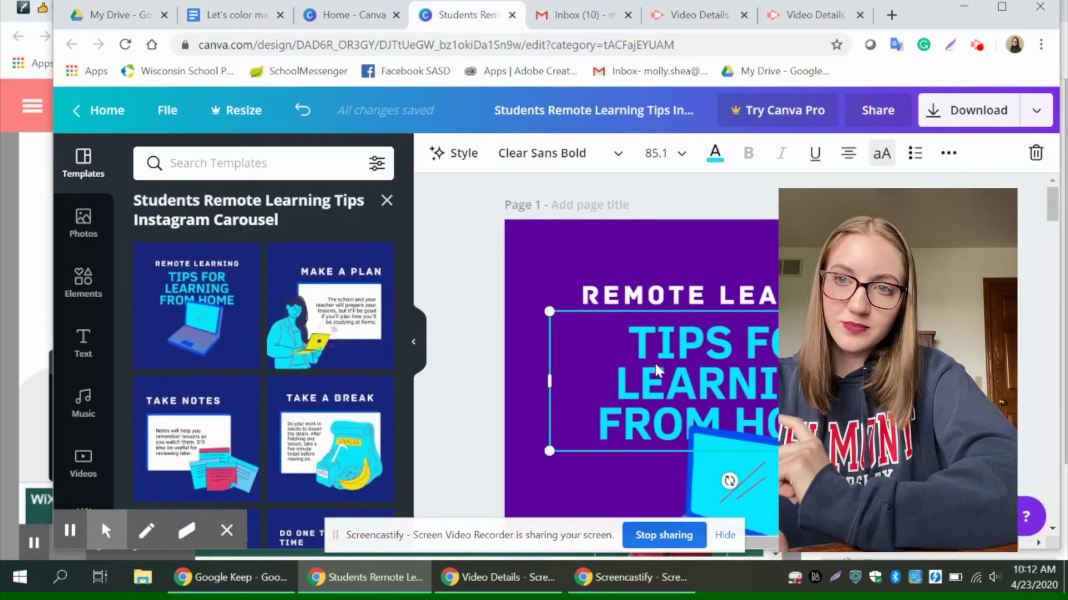
{"action": "left_click", "coordinate": [658, 367]}
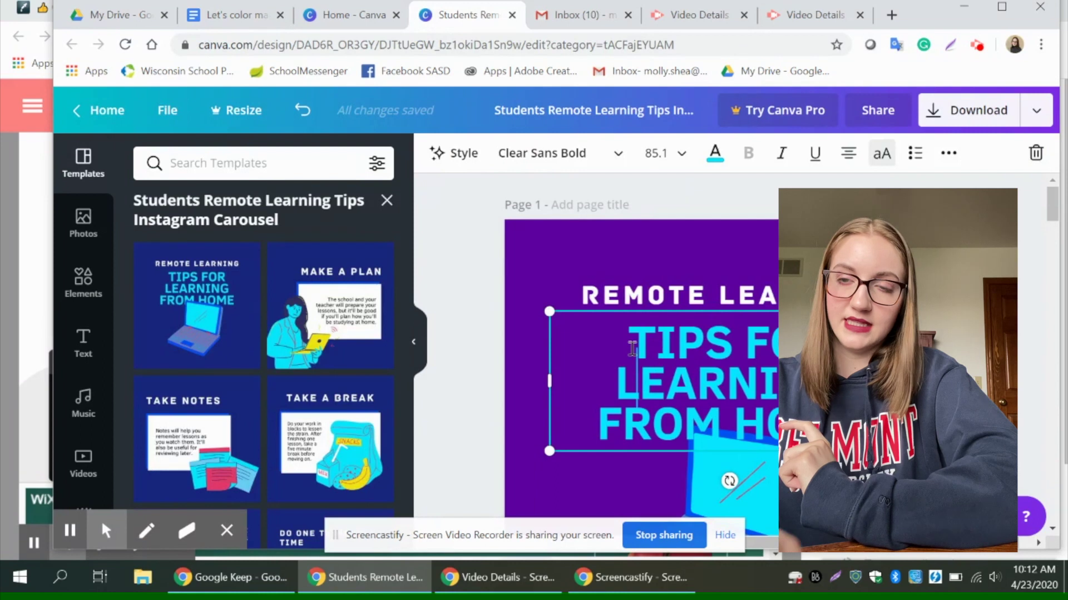
{"action": "left_click", "coordinate": [629, 341]}
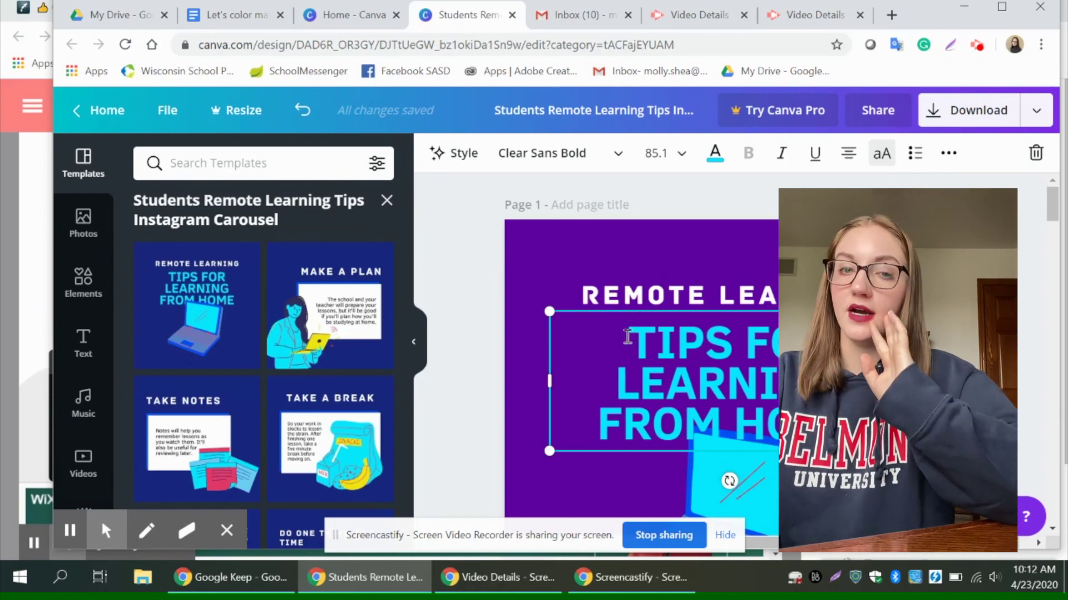
{"action": "left_click_drag", "start_coordinate": [627, 336], "coordinate": [790, 384]}
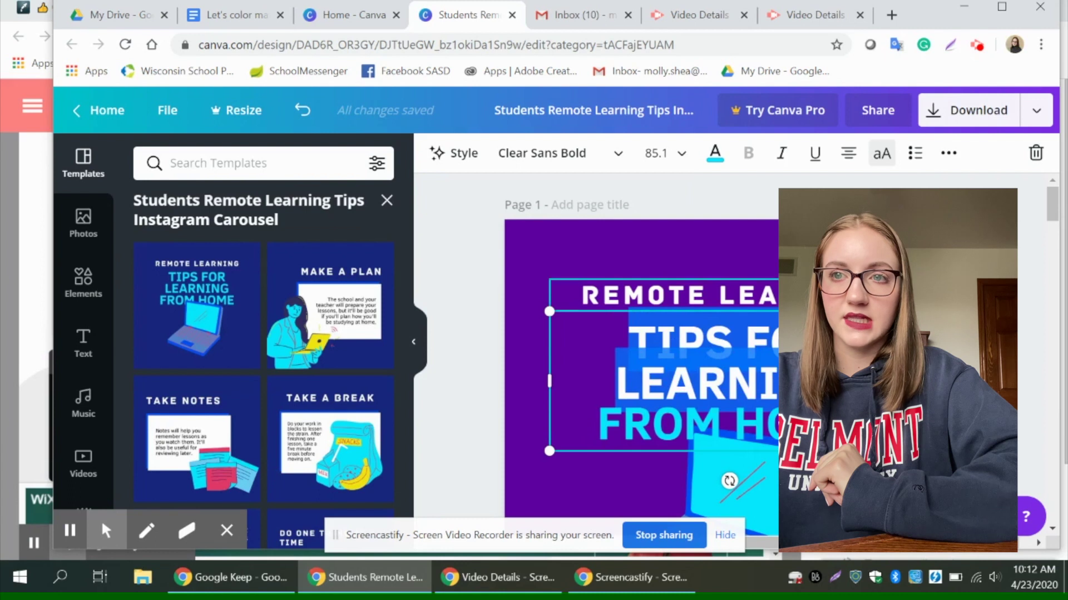
{"action": "left_click", "coordinate": [715, 157]}
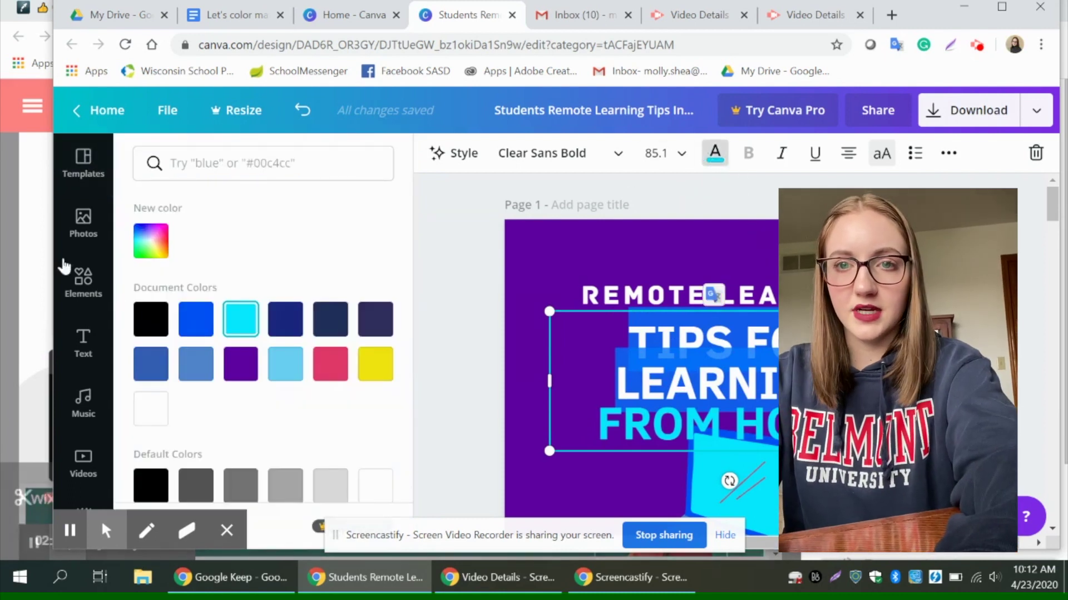
{"action": "left_click", "coordinate": [150, 241]}
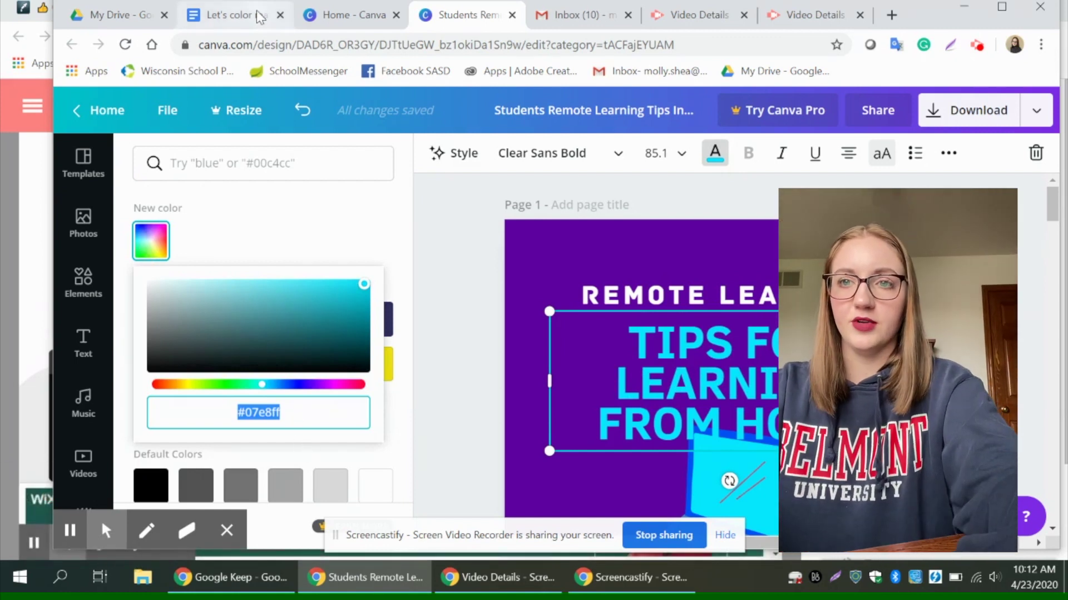
- Back in the Google Docs document, set the text color of "This yellow color" to the custom hex value #07e8ff
{"action": "left_click", "coordinate": [233, 15]}
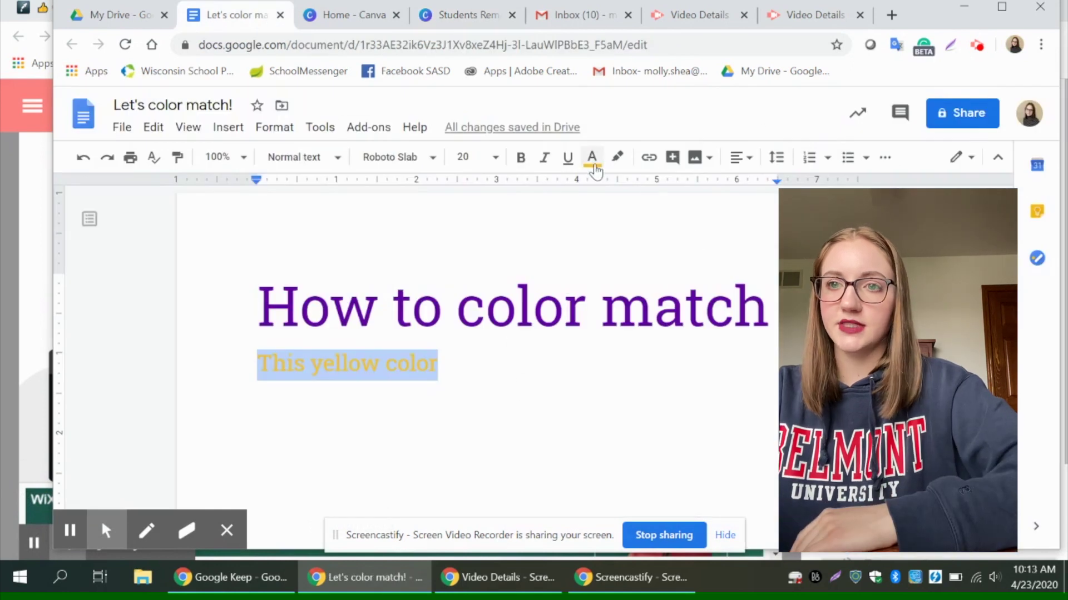
{"action": "left_click", "coordinate": [591, 161]}
{"action": "left_click", "coordinate": [616, 360]}
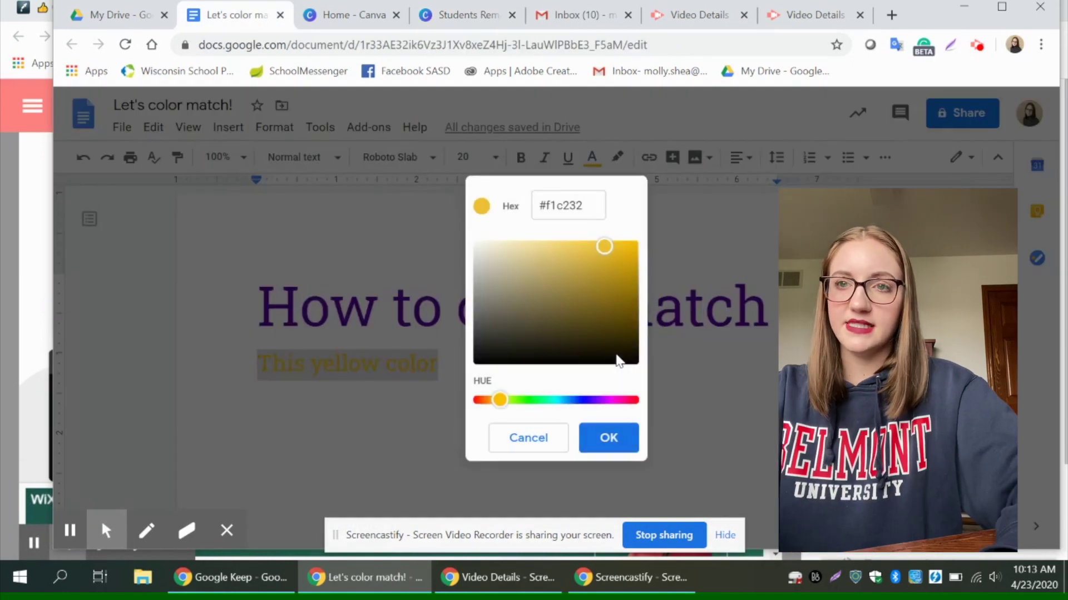
{"action": "left_click_drag", "start_coordinate": [581, 206], "coordinate": [527, 212]}
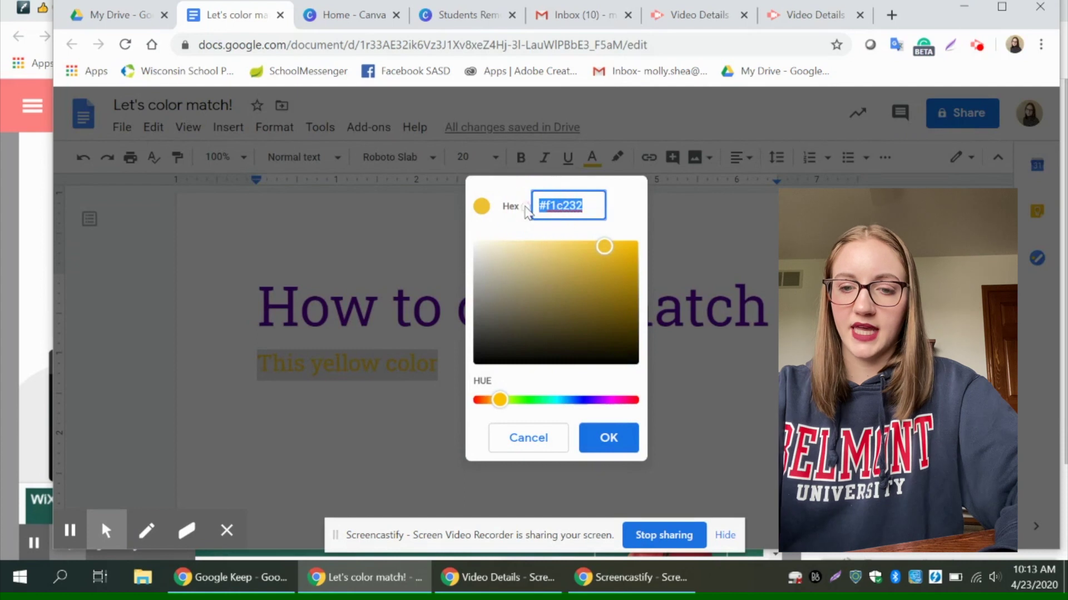
{"action": "type", "text": "#07c4d9"}
{"action": "left_click", "coordinate": [608, 440]}
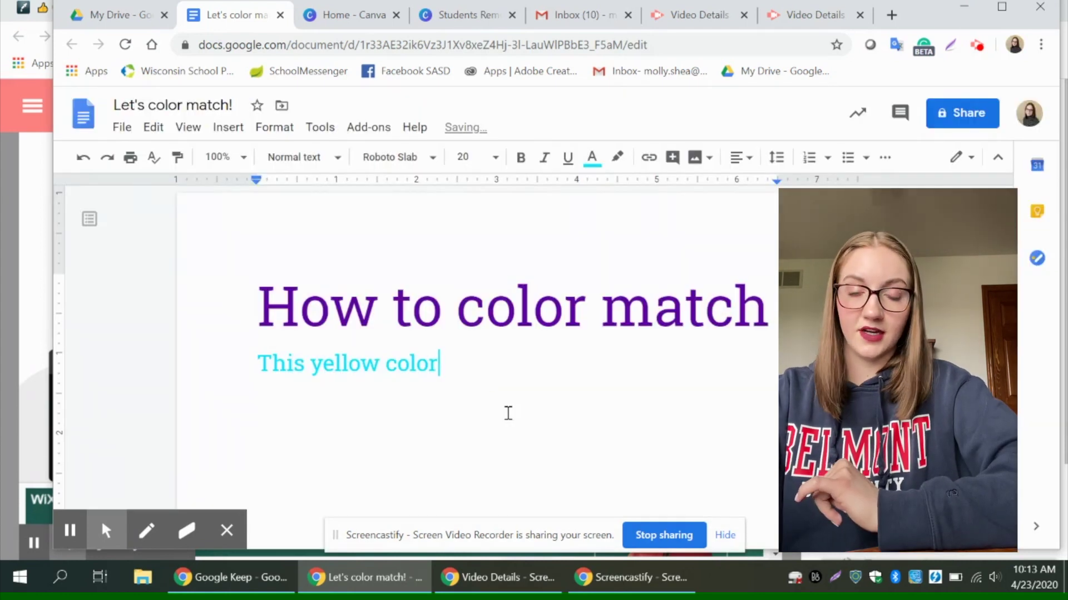